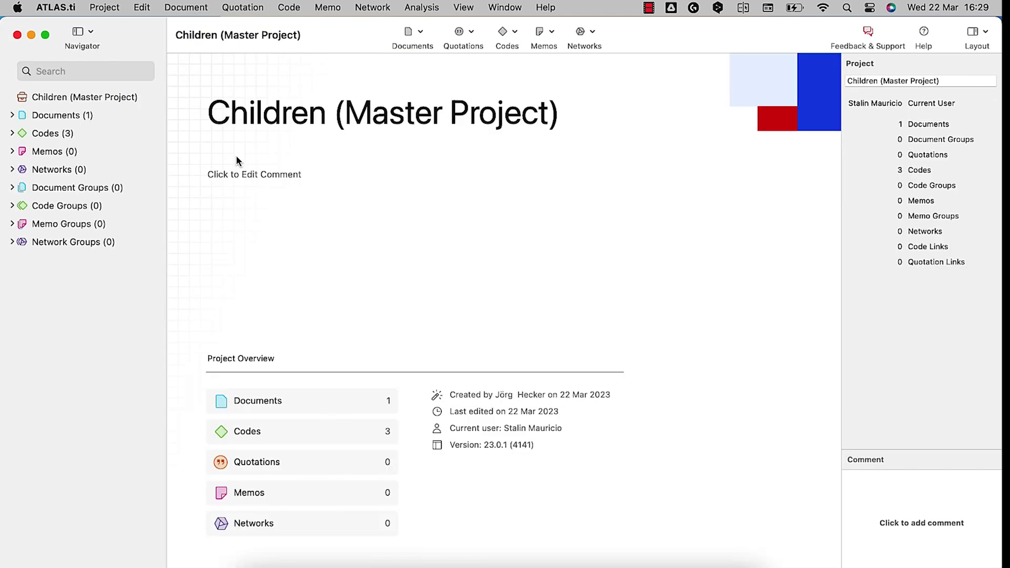
Step: Merge 'Children (Subproject Stalin)' into the Children master project, adding its four quotations
click(113, 14)
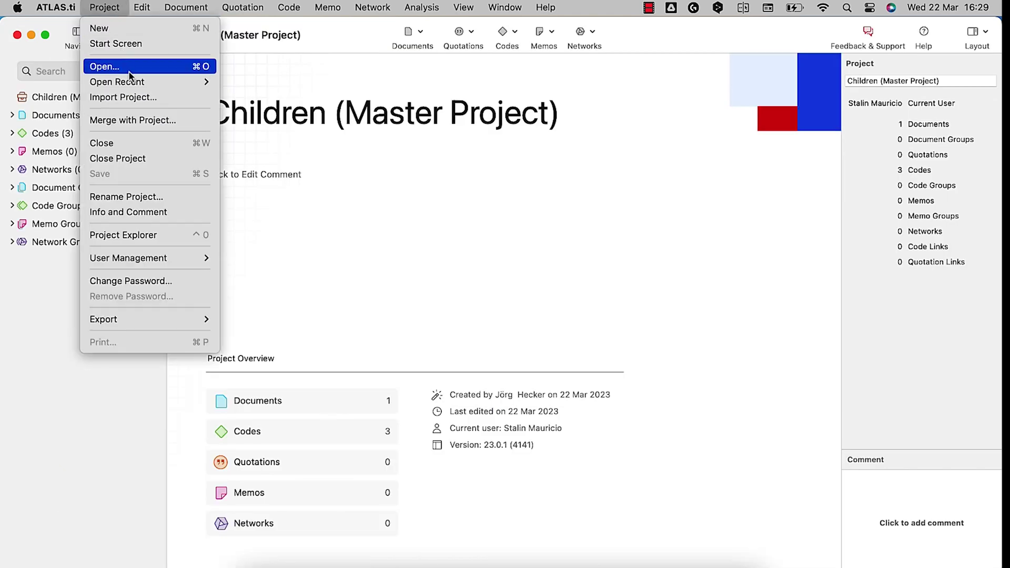
click(148, 120)
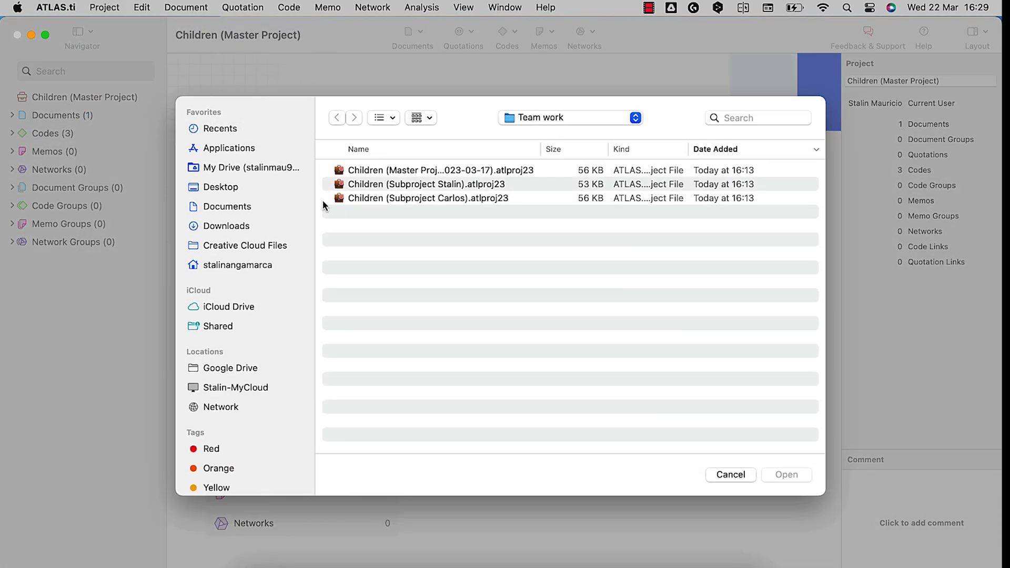
click(467, 188)
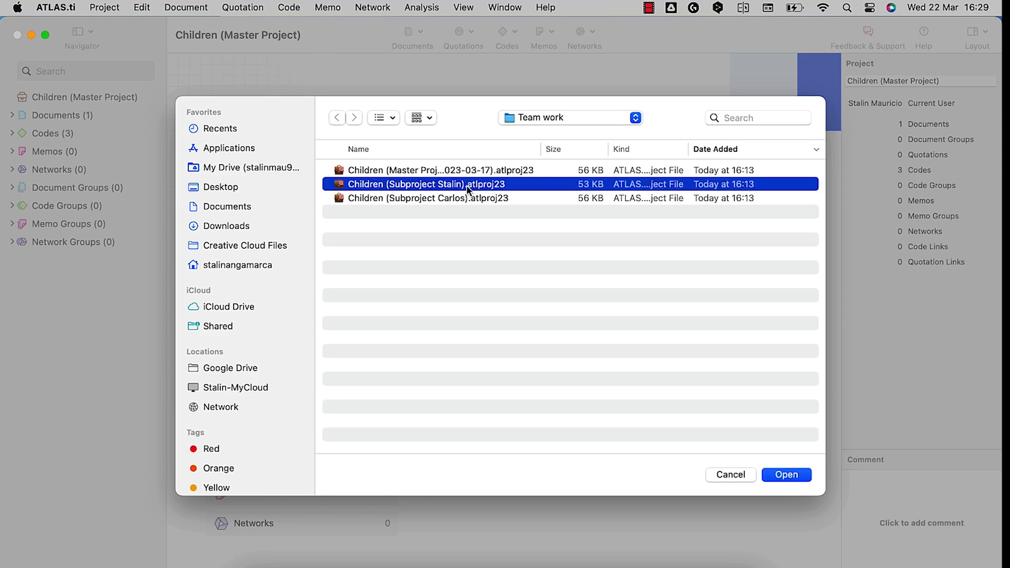
click(786, 475)
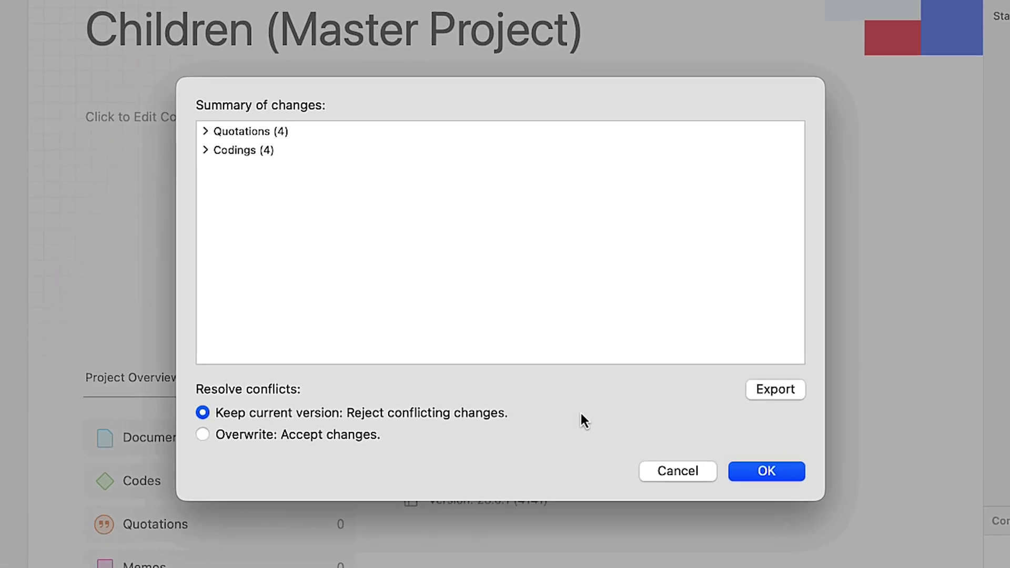
click(760, 470)
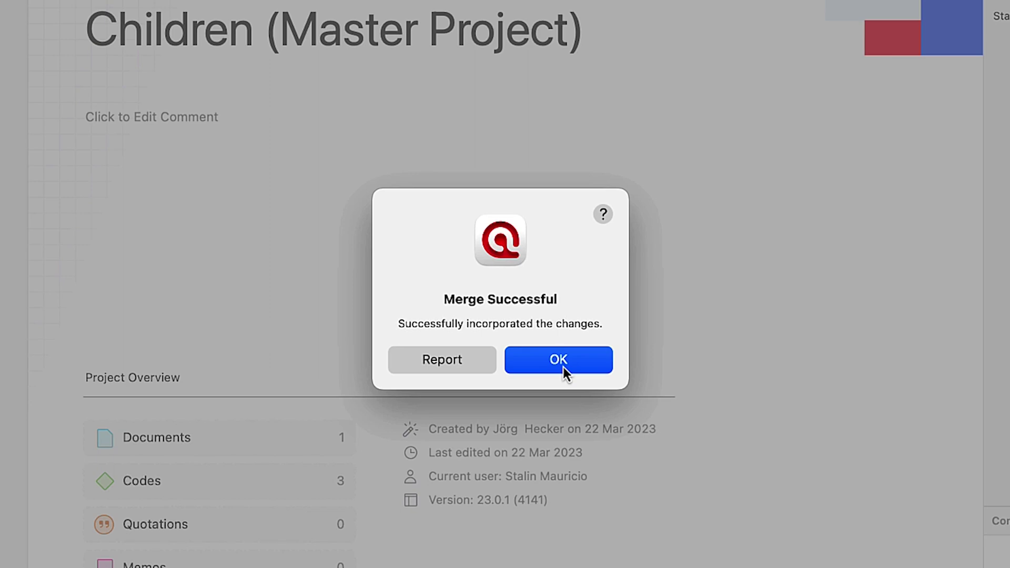
click(563, 367)
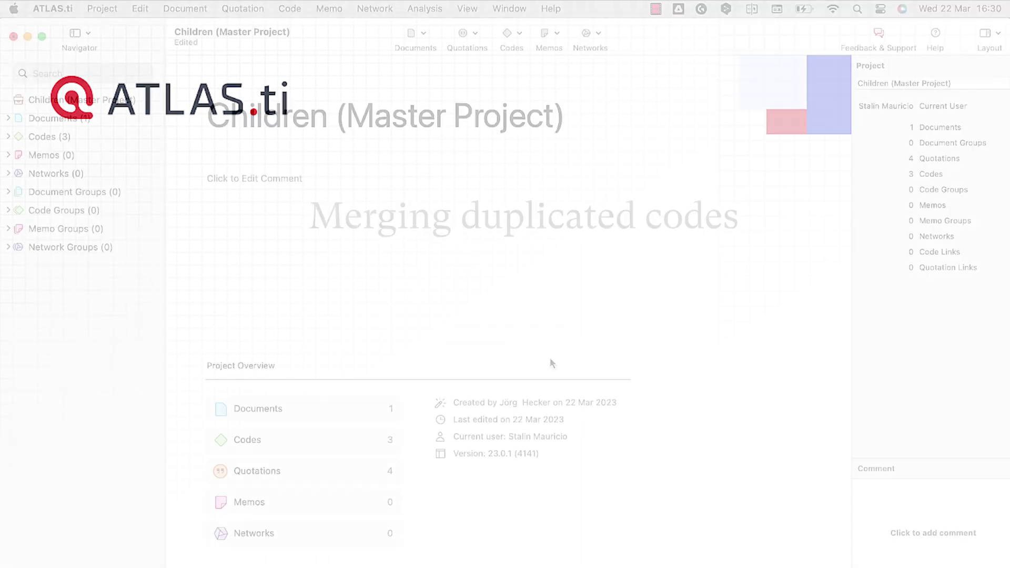
Step: Open Code Manager and select the Happiness and Happiness (2) codes
click(506, 40)
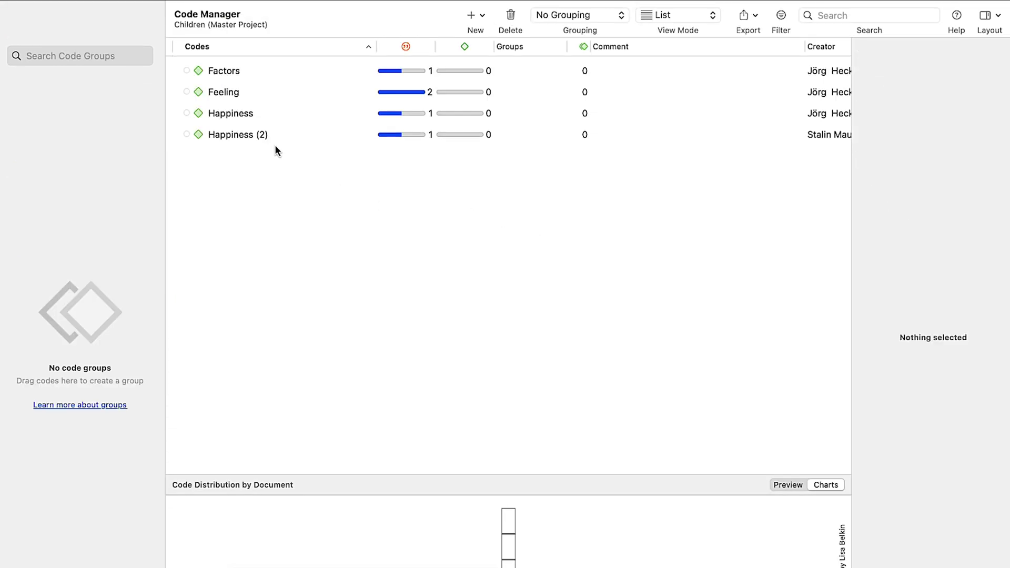
click(268, 119)
Step: Merge Happiness (2) into Happiness, keeping Happiness as the target code
right_click(265, 136)
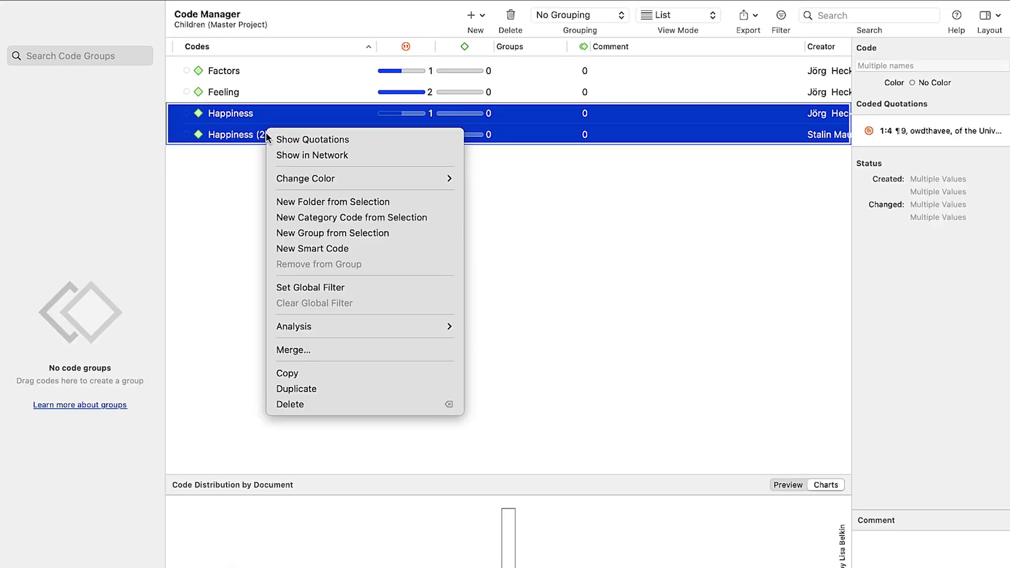
click(308, 349)
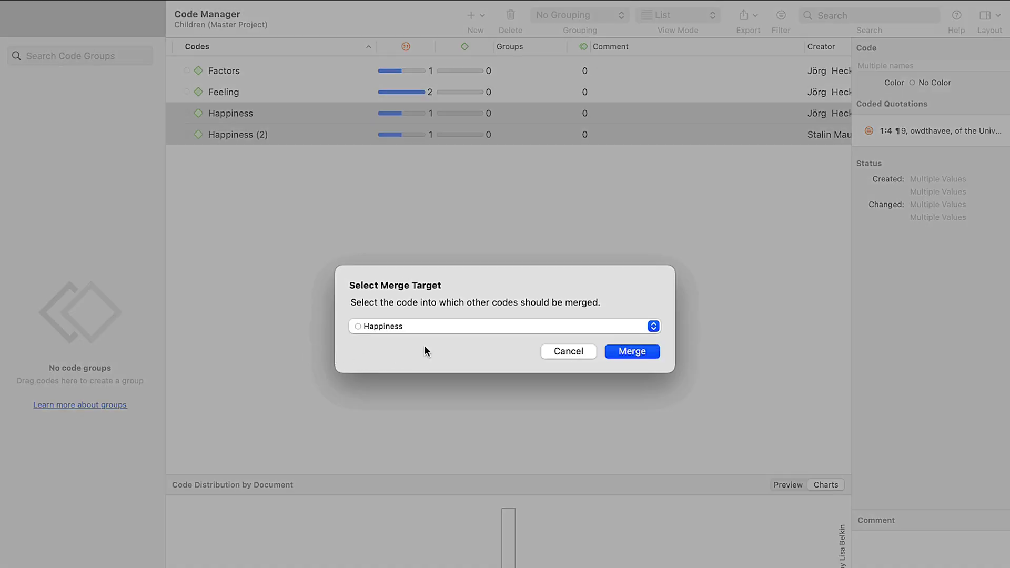
click(444, 330)
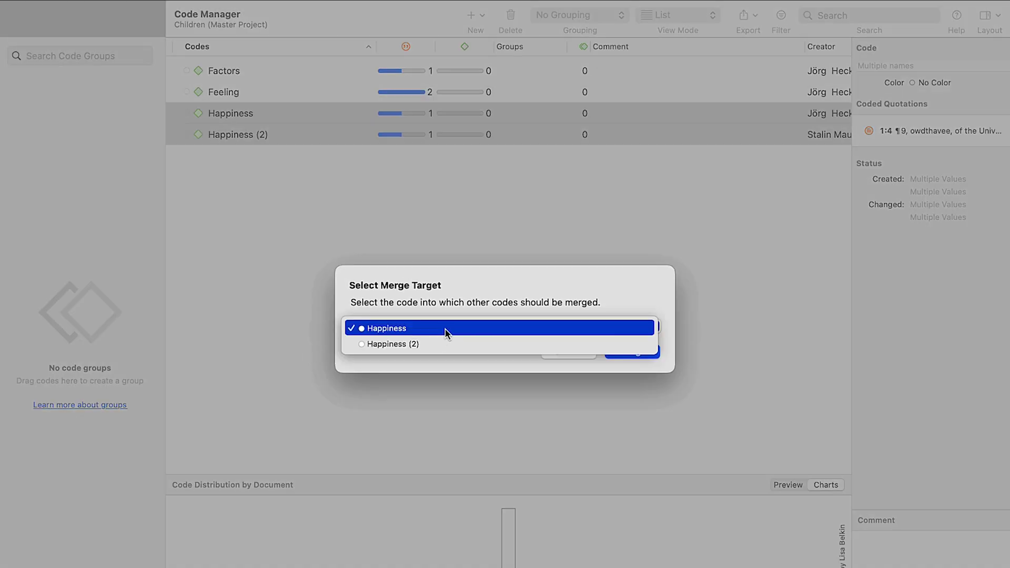
click(444, 329)
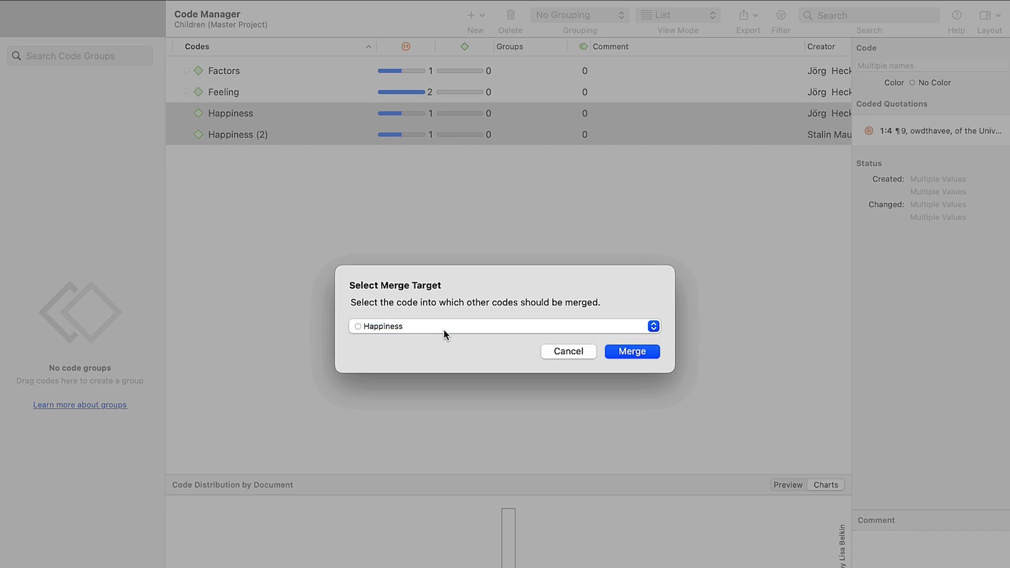
click(630, 351)
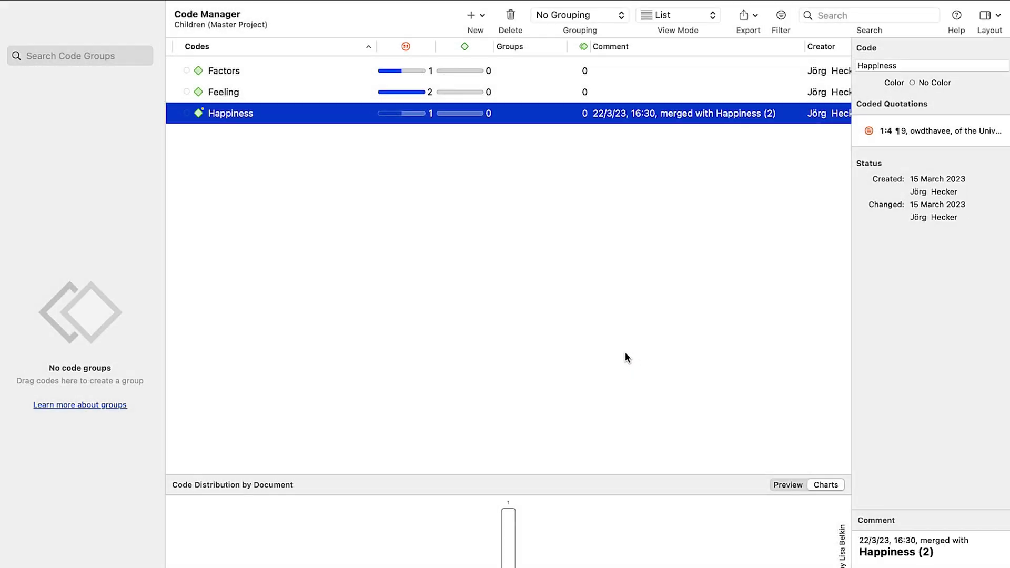